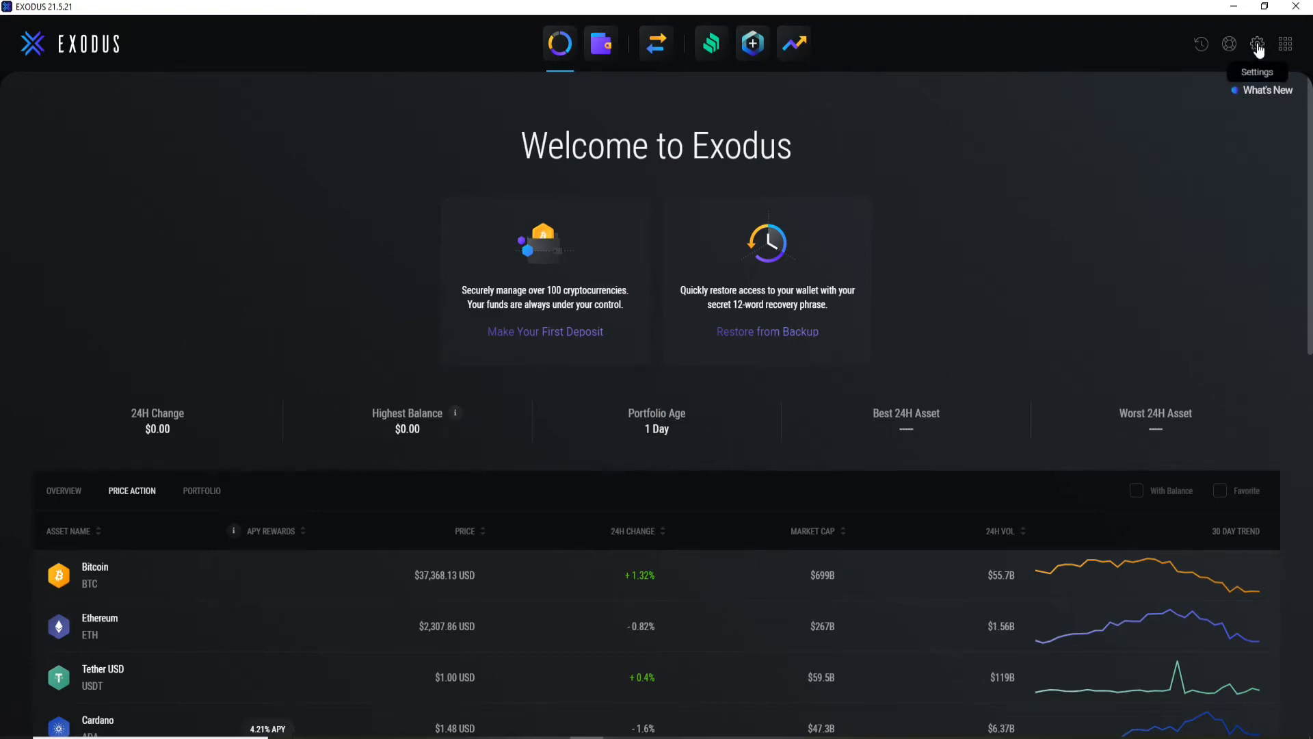
# Step: Start Reset Password from Settings > Backup in the Exodus wallet
pyautogui.click(1259, 44)
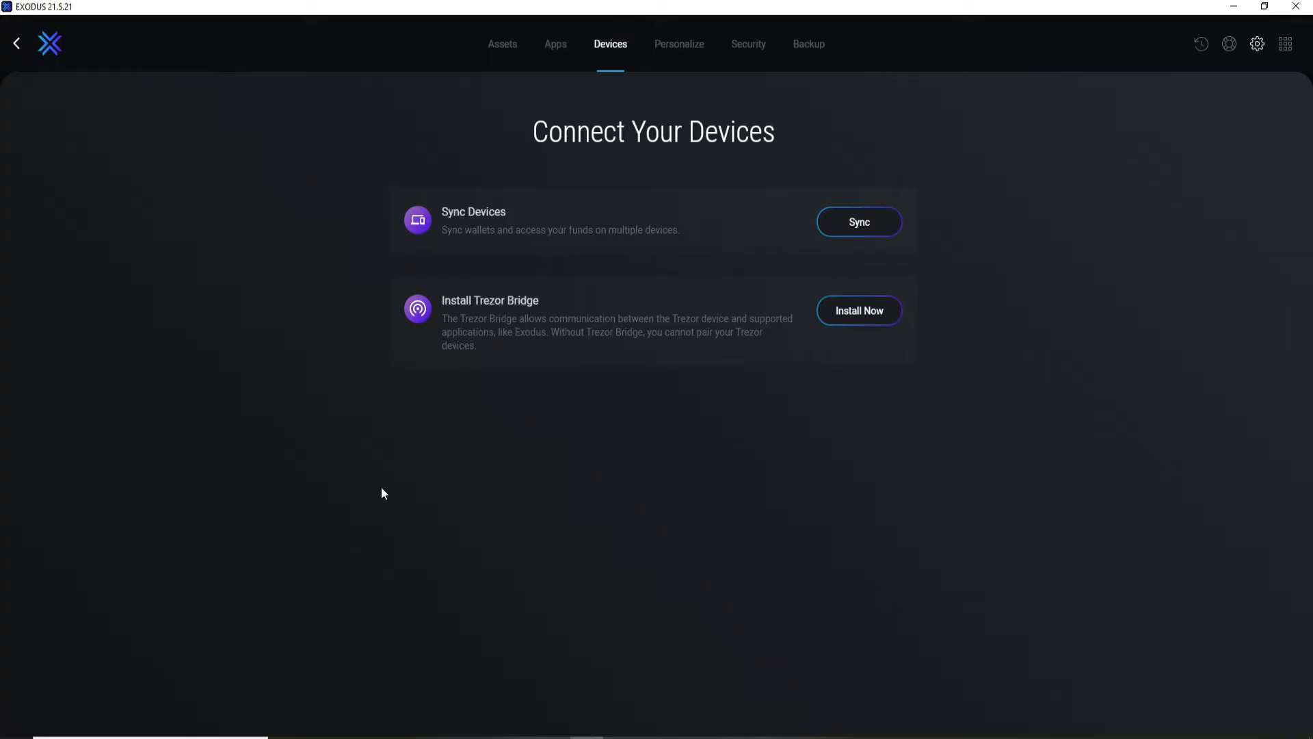
pyautogui.click(808, 44)
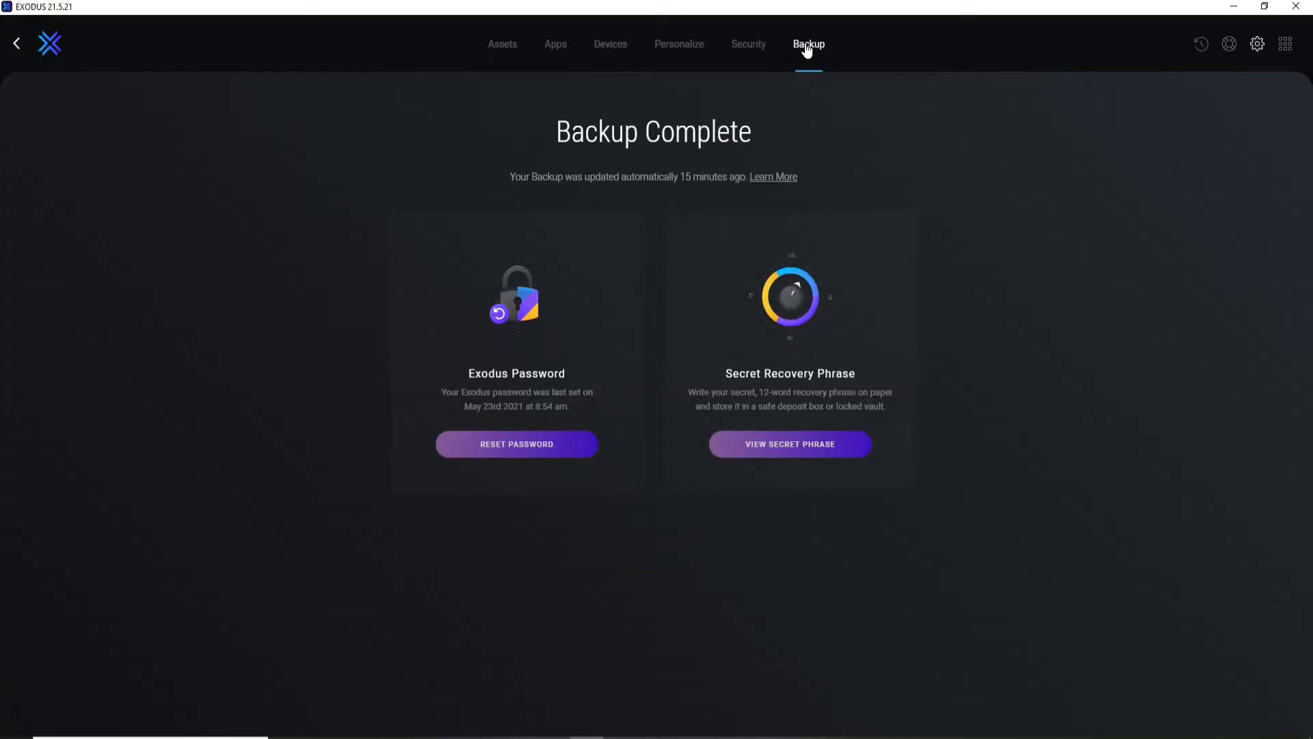
pyautogui.click(523, 446)
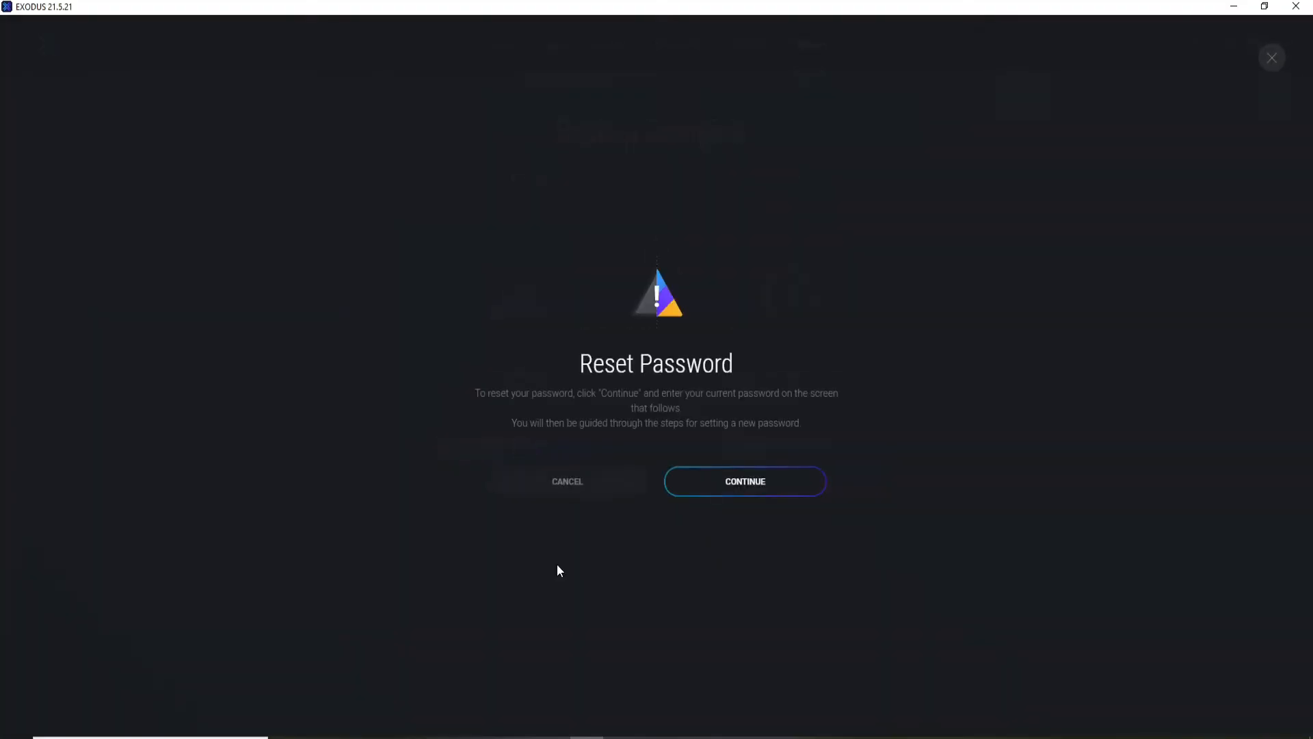
# Step: Continue past the notice and unlock the wallet with the pasted current password
pyautogui.click(761, 484)
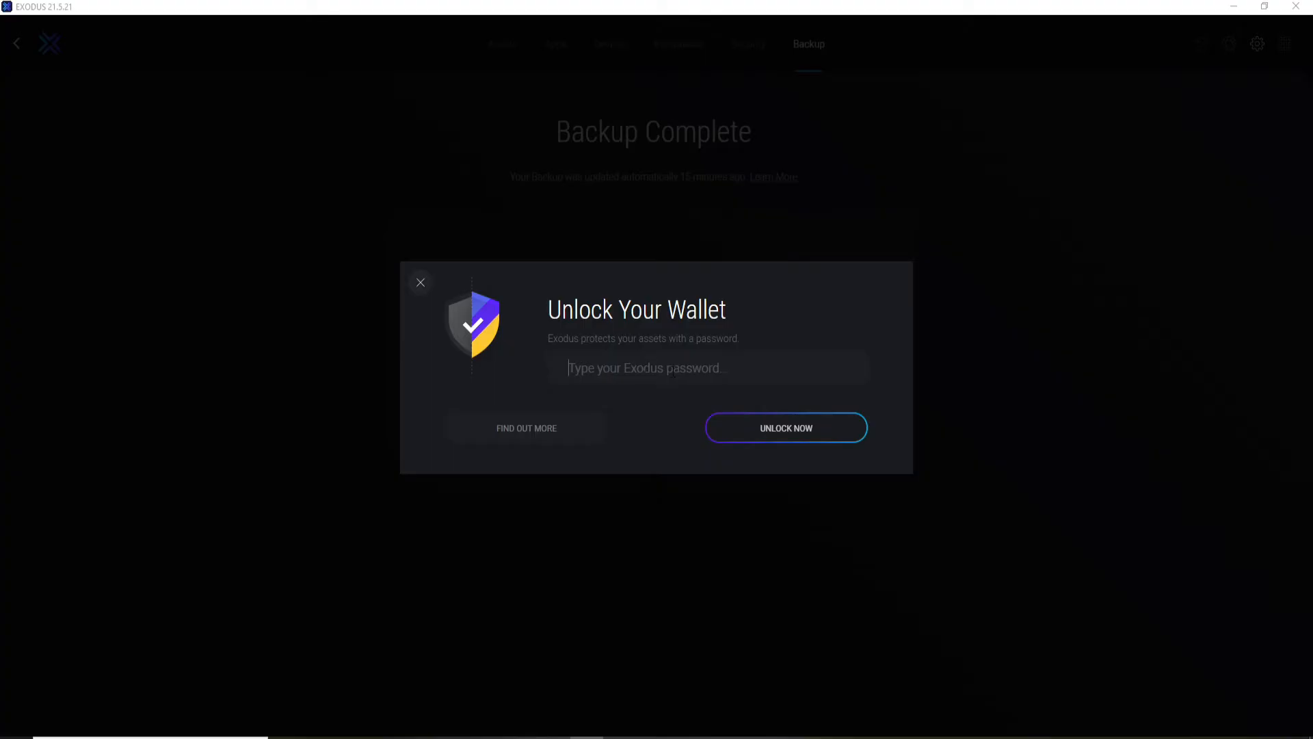
pyautogui.hotkey('ctrl', 'v')
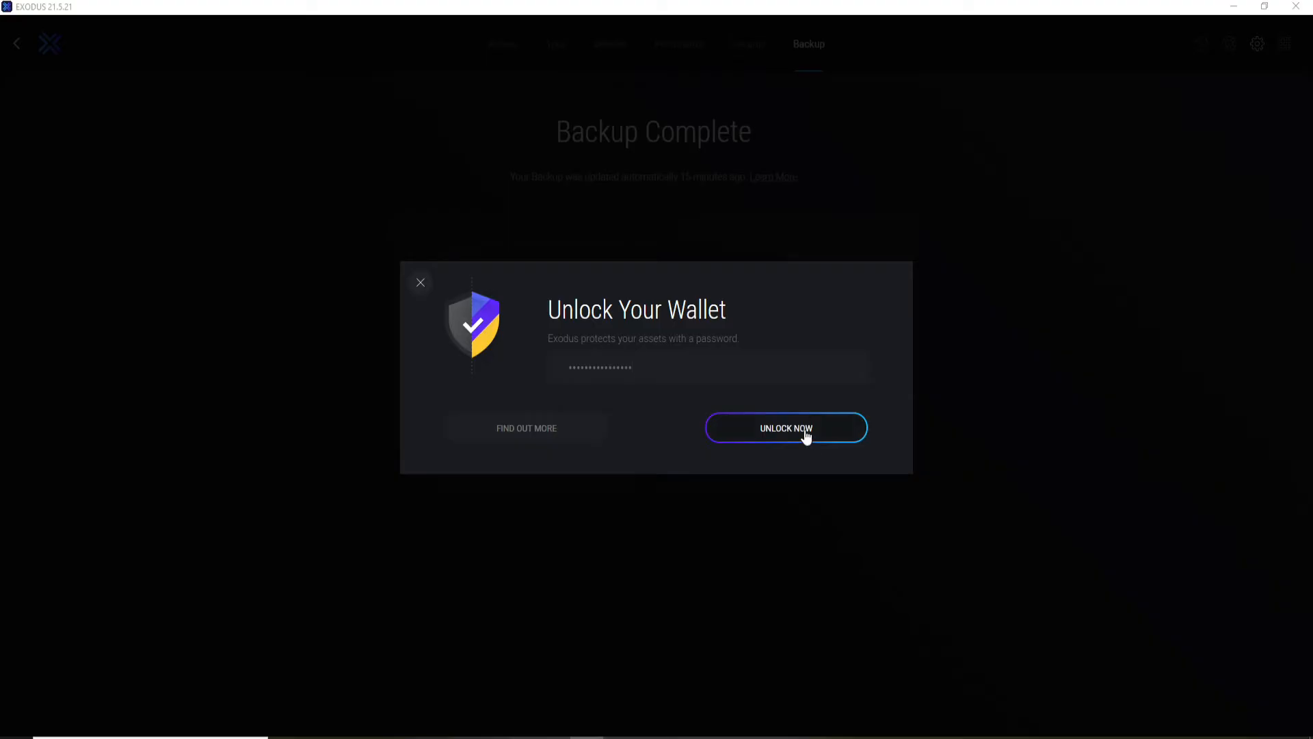
pyautogui.click(804, 435)
pyautogui.click(594, 344)
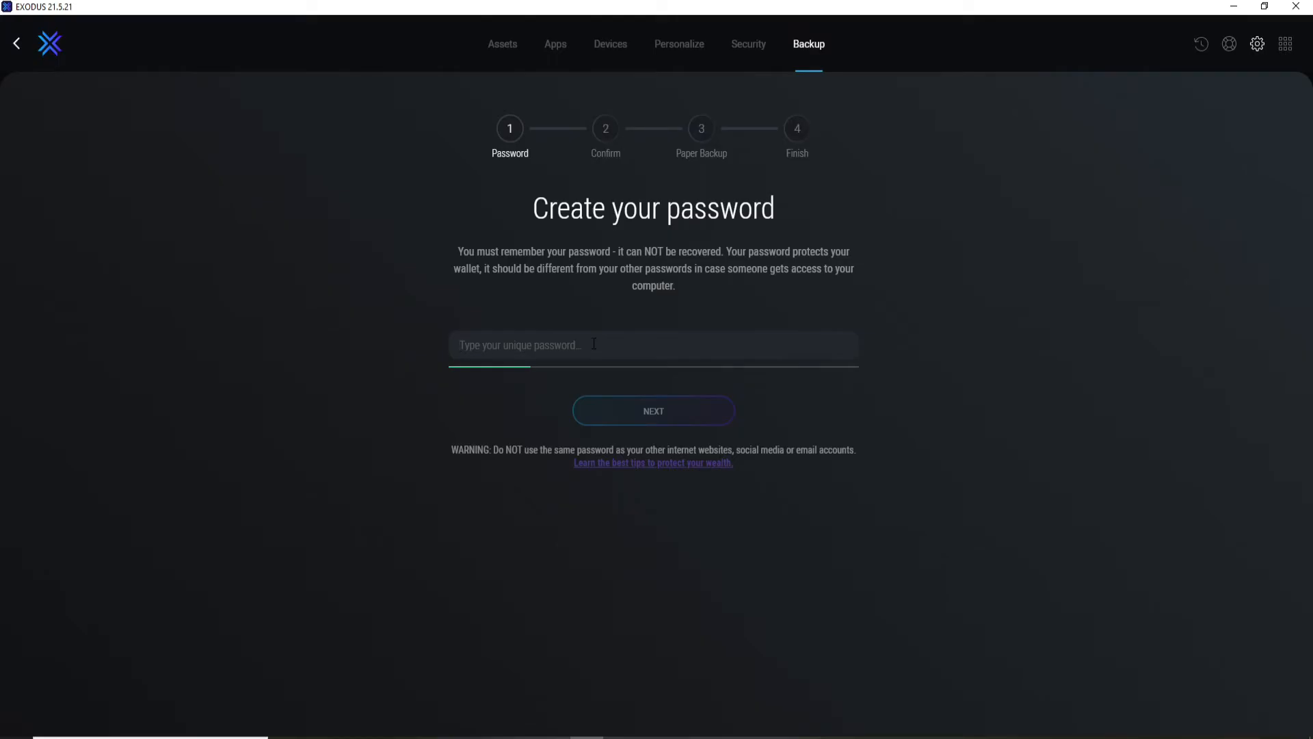
# Step: Set the new wallet password and confirm it by pasting it a second time
pyautogui.hotkey('ctrl', 'v')
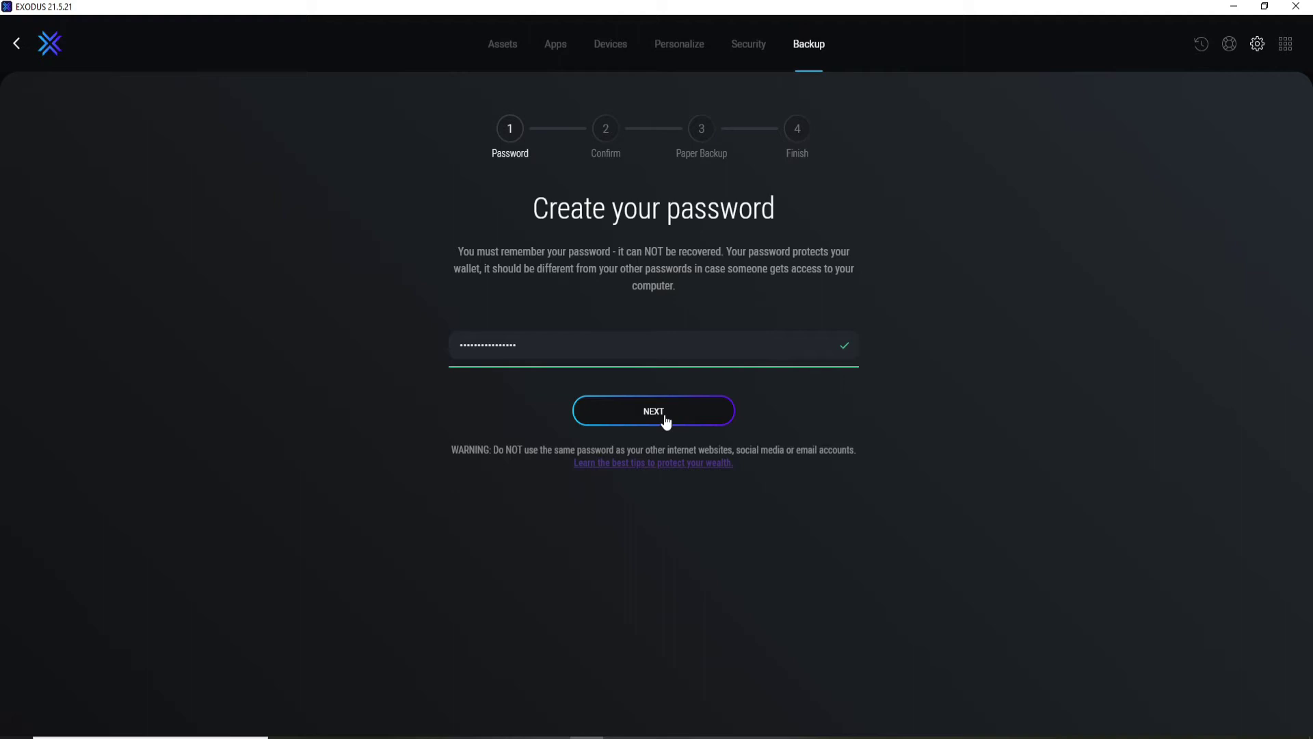
pyautogui.click(662, 416)
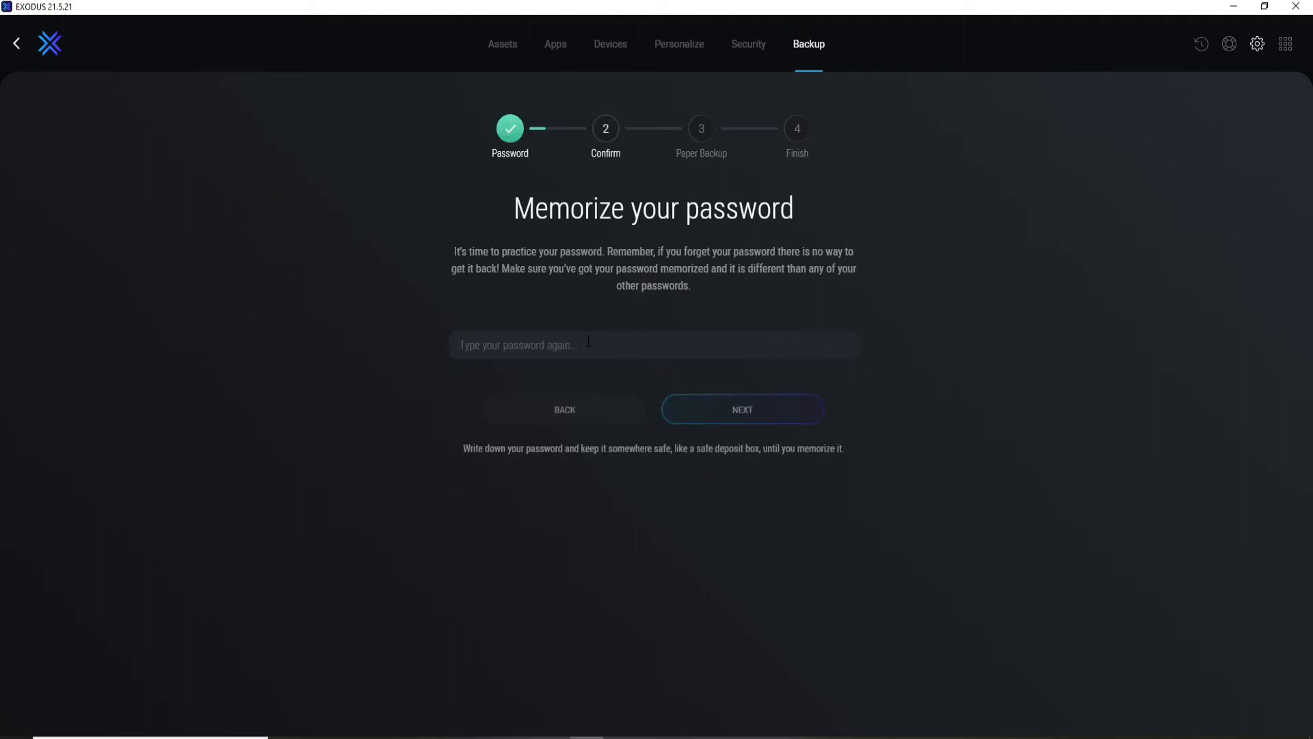
pyautogui.hotkey('ctrl', 'v')
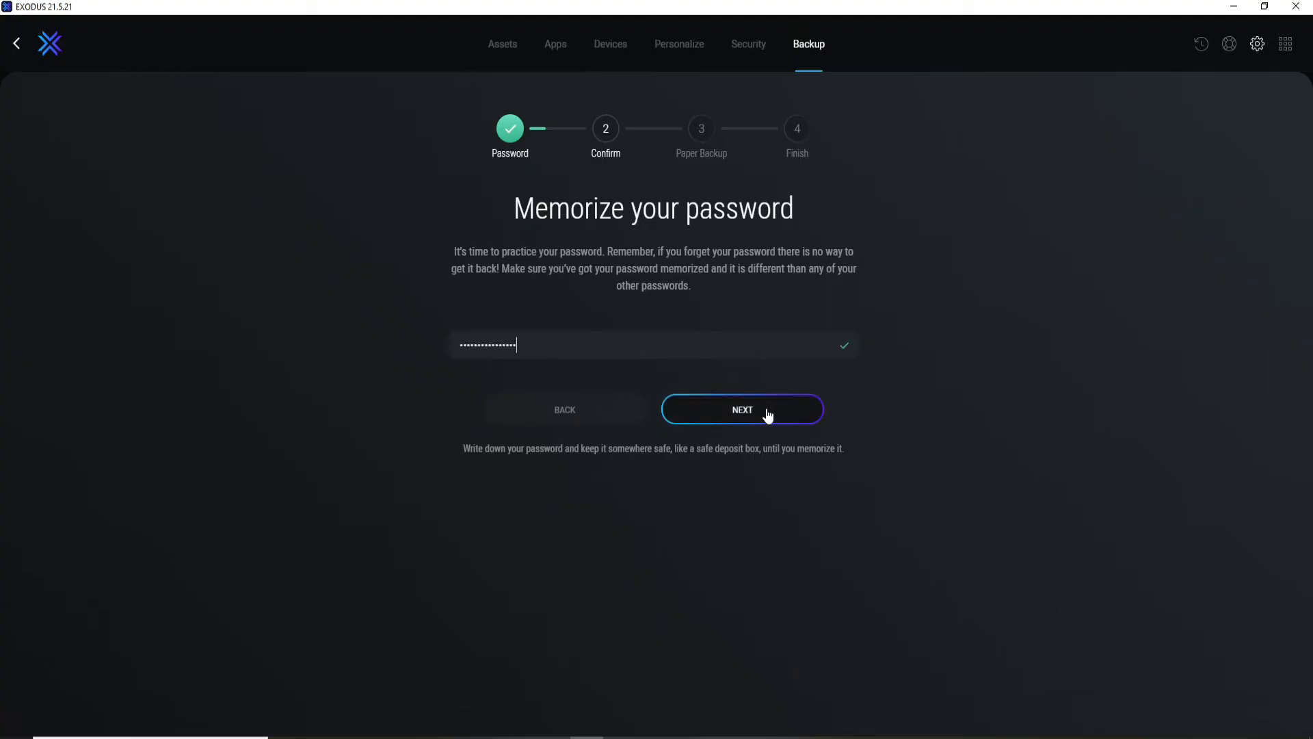
pyautogui.click(758, 417)
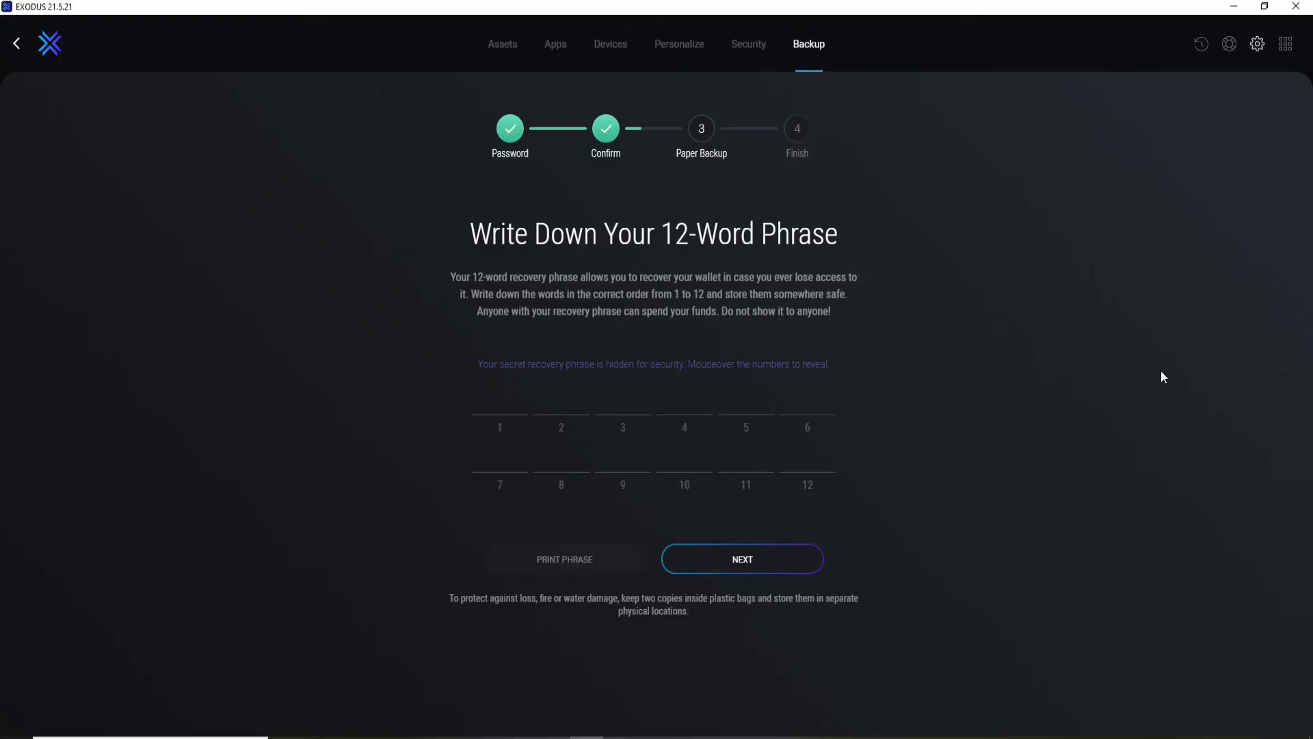
# Step: Pass the paper backup check by choosing the word 'bird' and finish, reaching Backup Complete
pyautogui.click(780, 559)
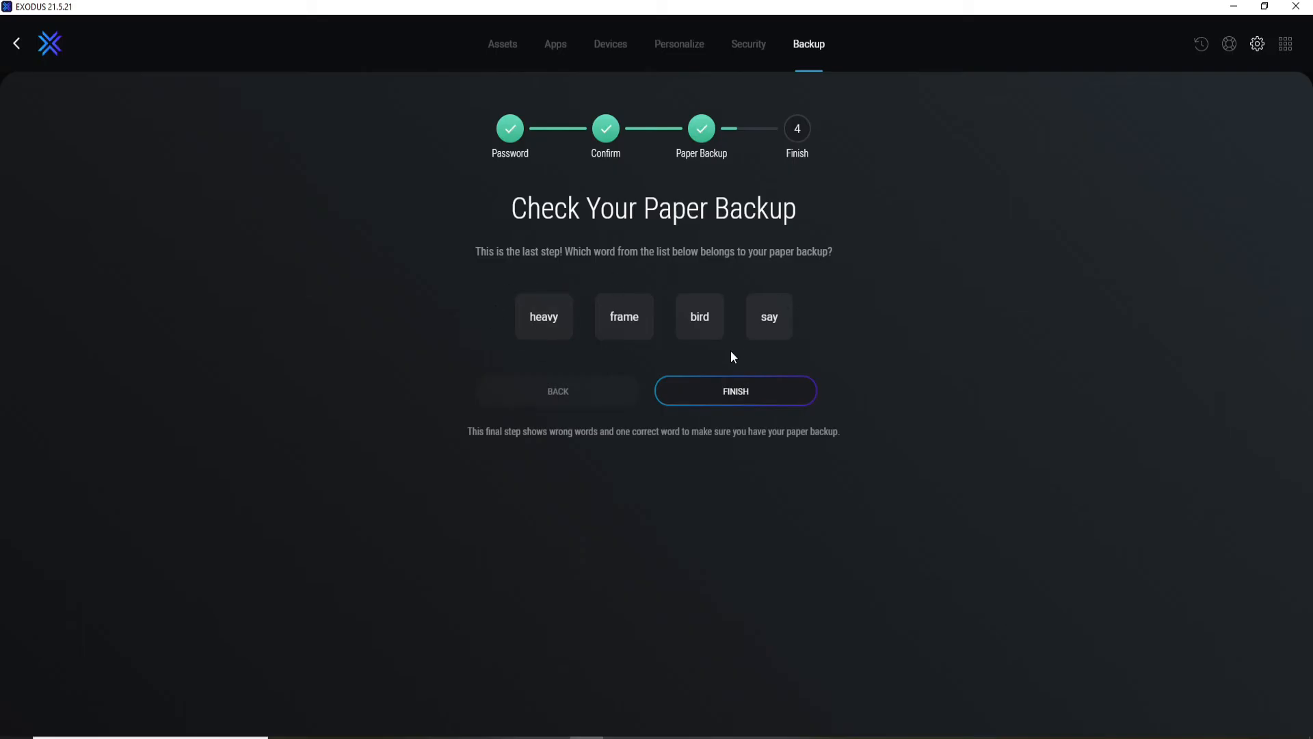
pyautogui.click(700, 316)
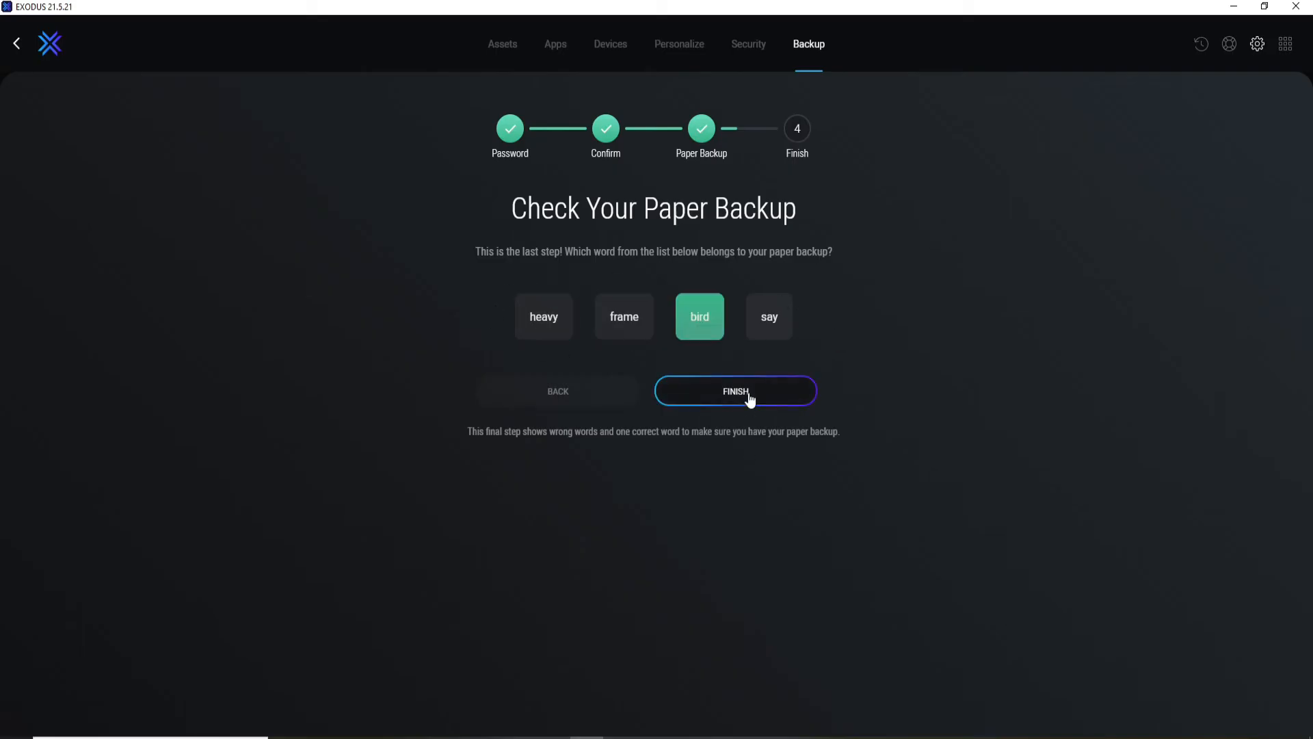
pyautogui.click(749, 398)
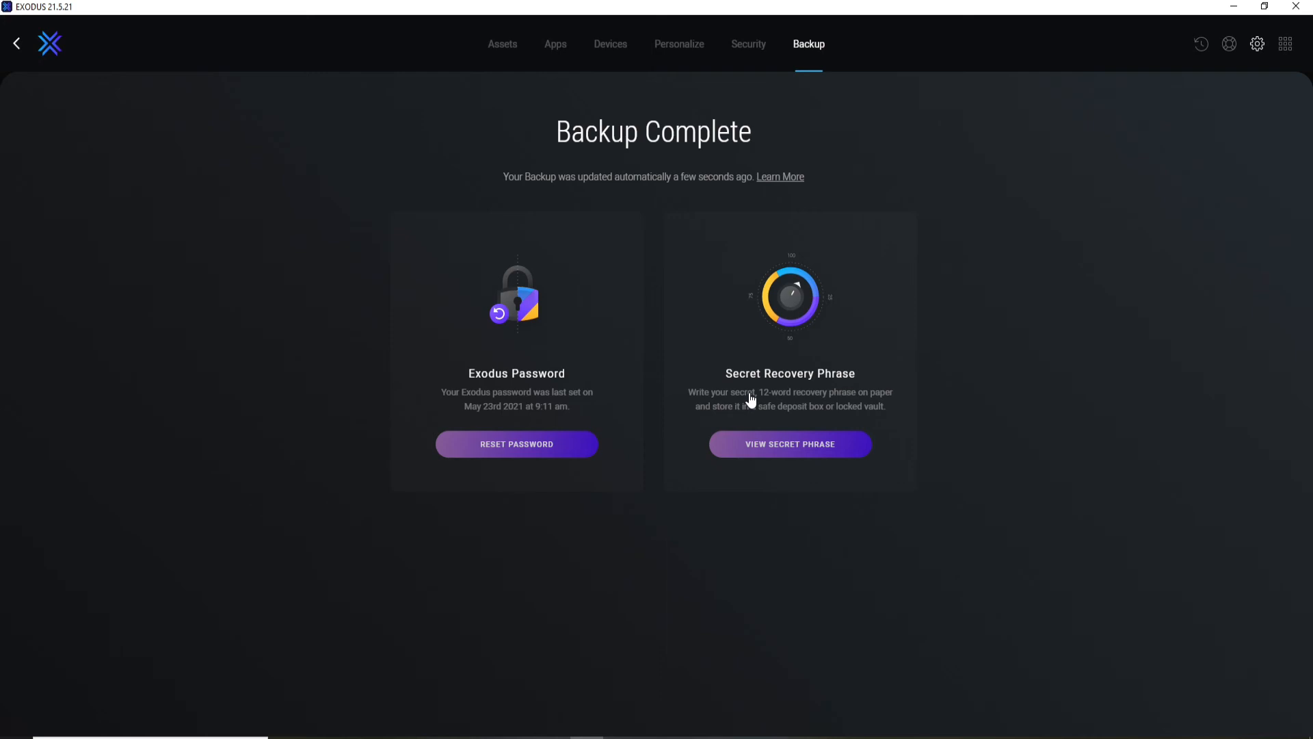
# Step: Minimize the Exodus window to show the Windows desktop
pyautogui.click(1234, 7)
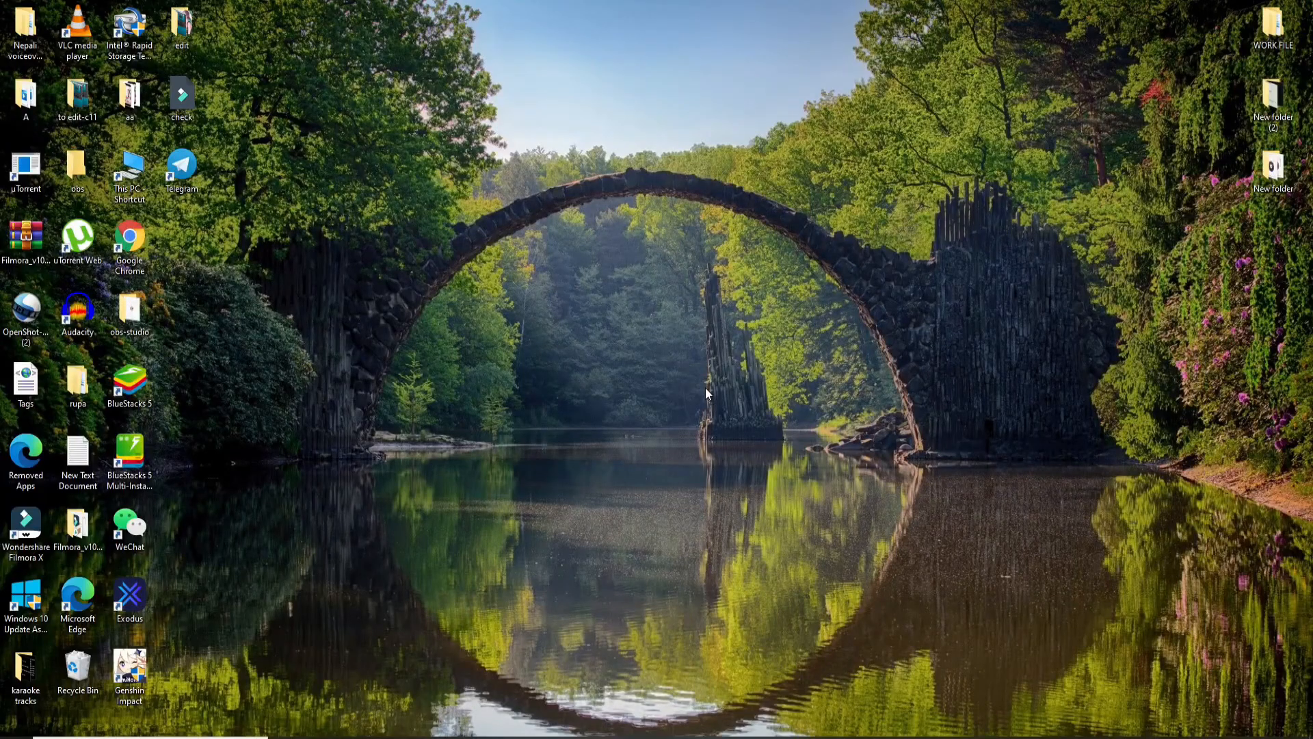